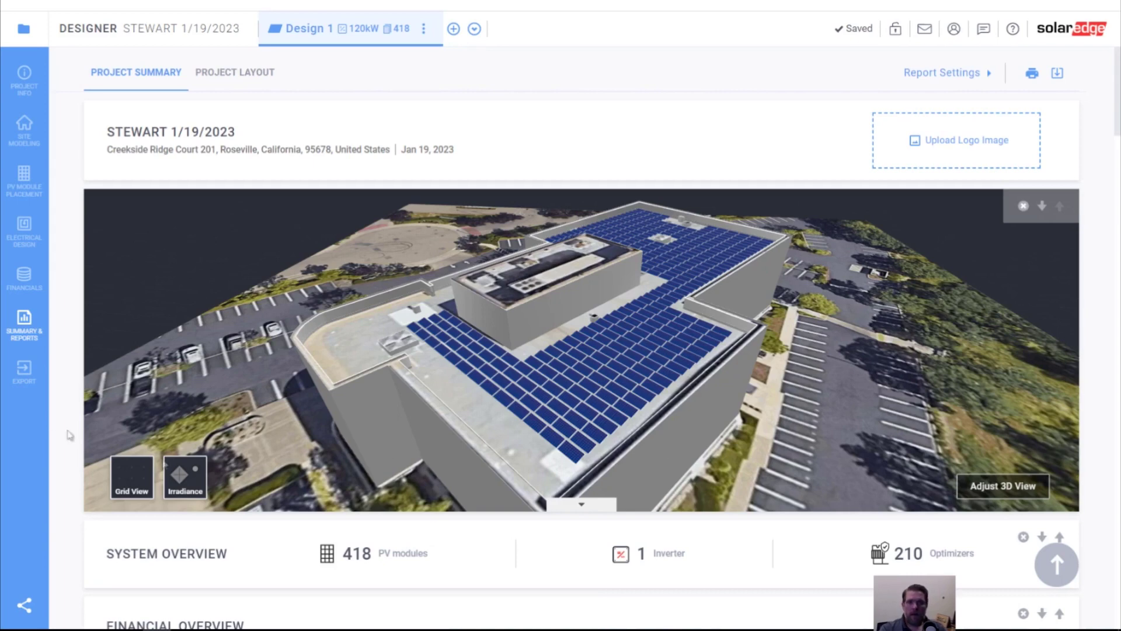
- Open the Export to Monitoring form for the Stewart 1/19/2023 project from the sidebar
{"action": "left_click", "coordinate": [23, 373]}
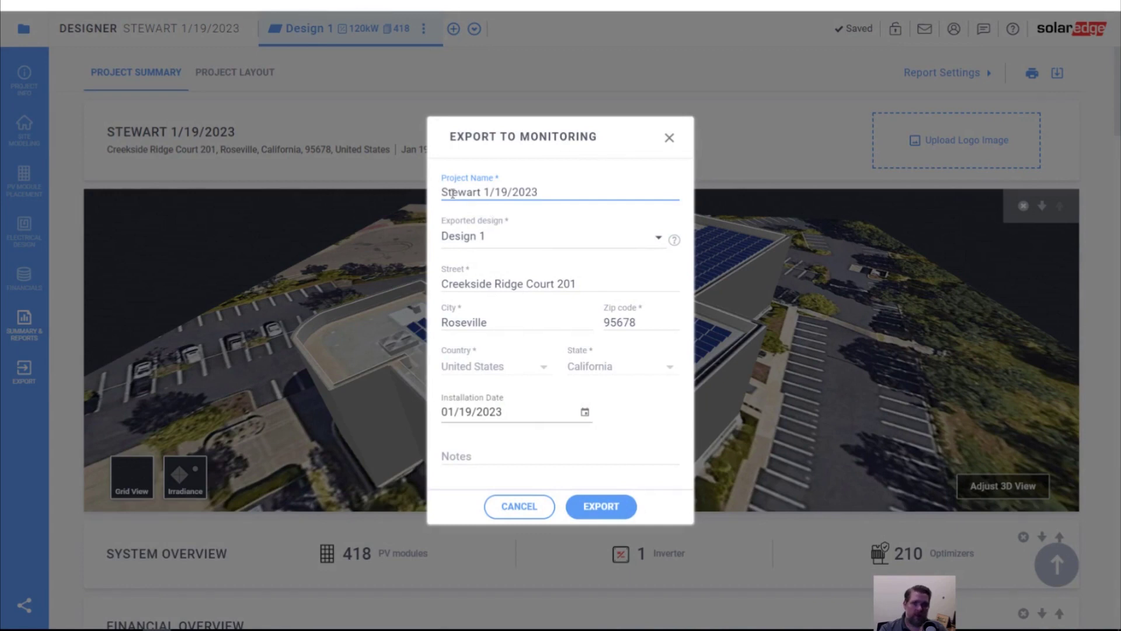
- Change the installation date's month and day to 03, then export Design 1 to Monitoring
{"action": "left_click", "coordinate": [538, 192]}
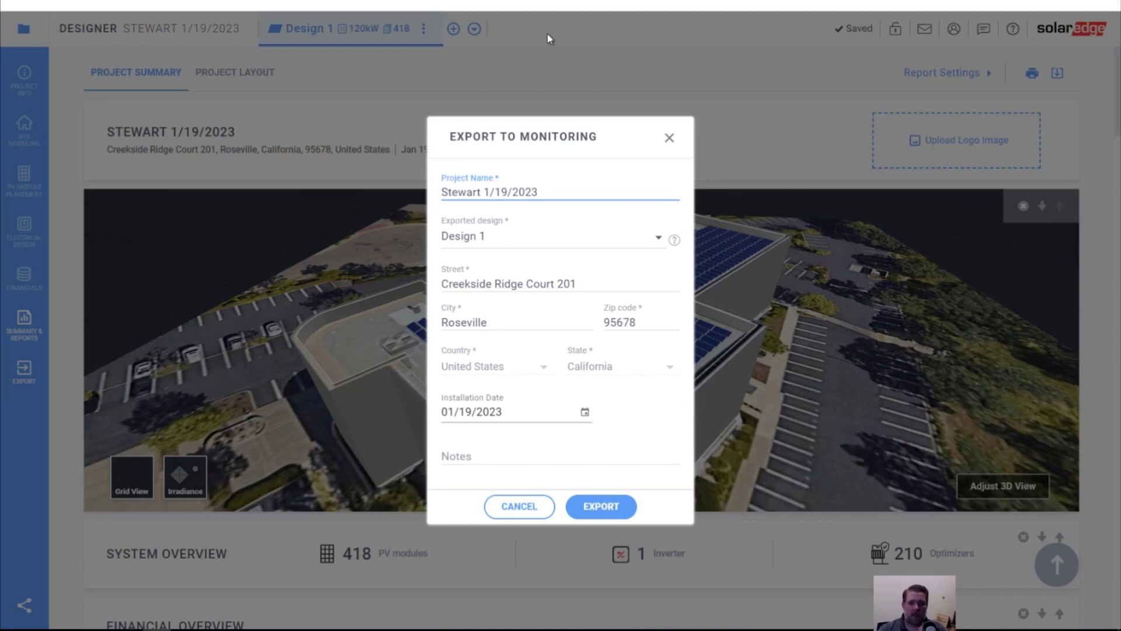
{"action": "left_click_drag", "start_coordinate": [473, 414], "coordinate": [425, 408]}
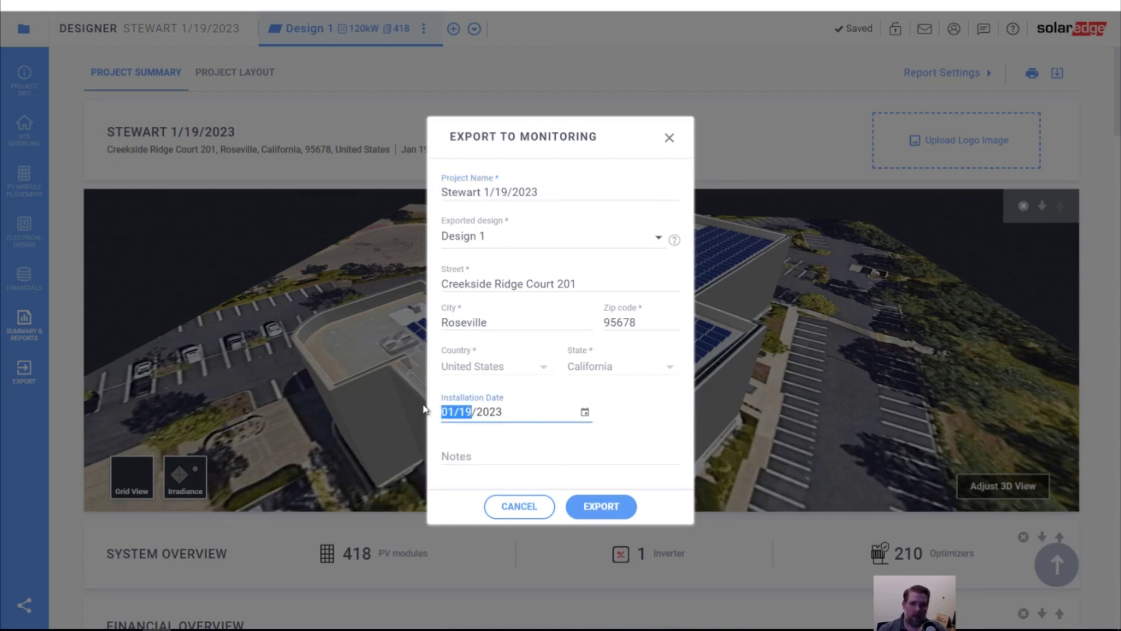
{"action": "type", "text": "03"}
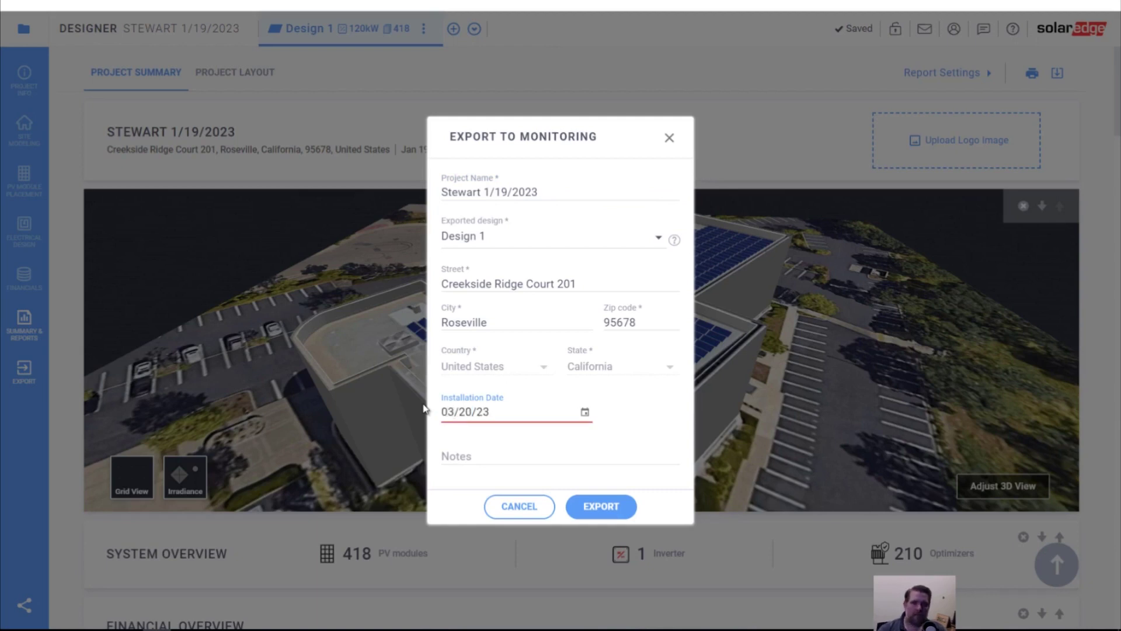
{"action": "left_click", "coordinate": [593, 512]}
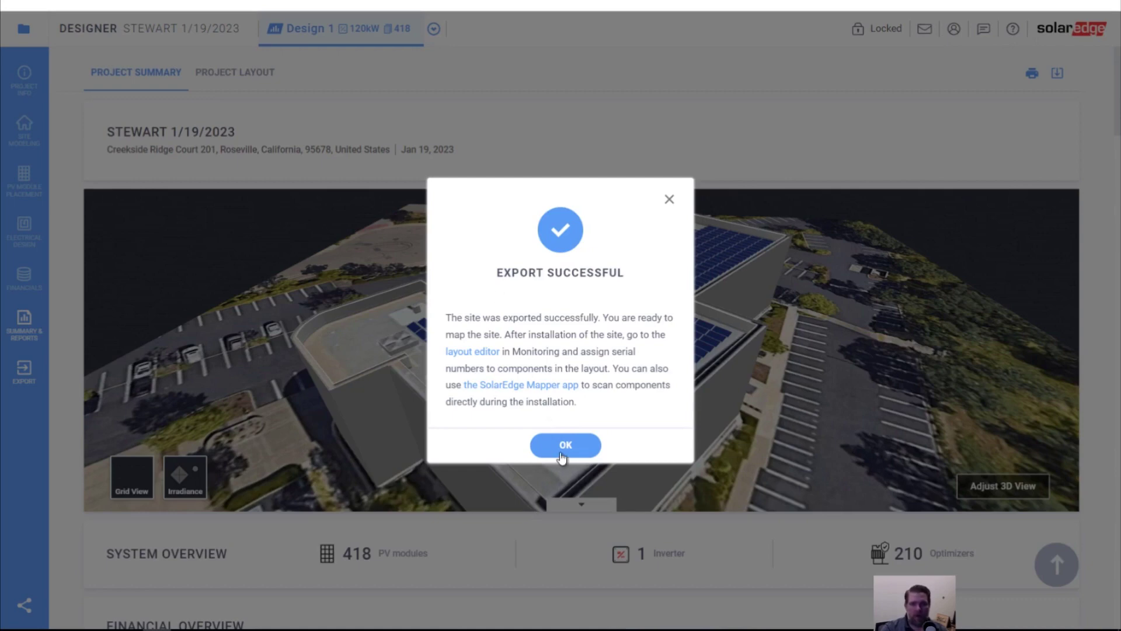
{"action": "left_click", "coordinate": [562, 455]}
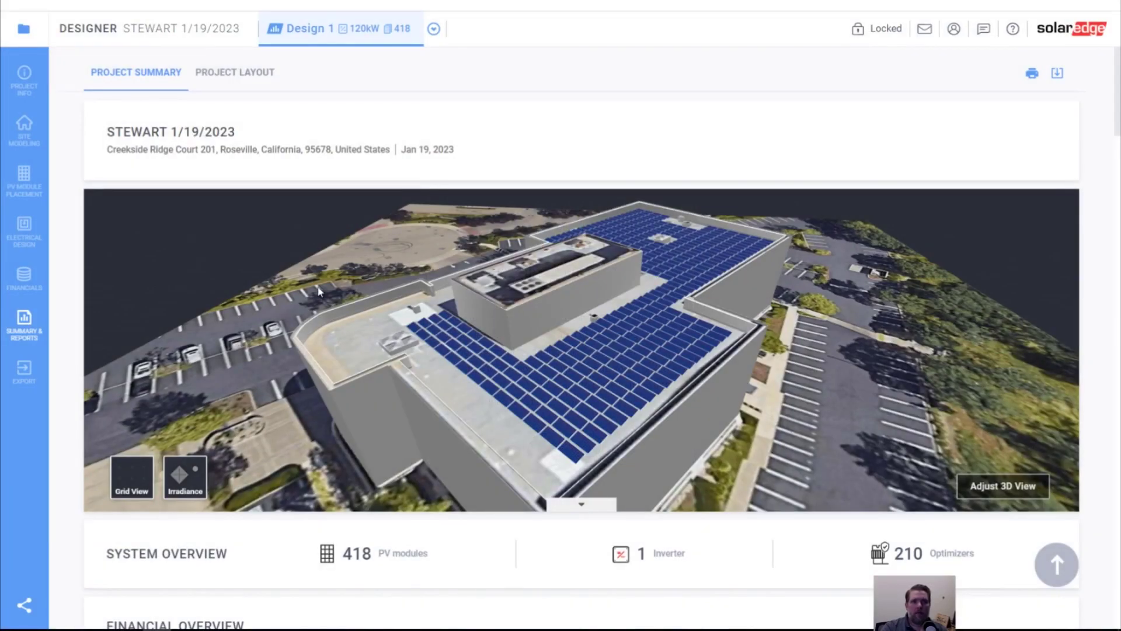
- Download the String Layout report from the Project Layout tab as a PDF
{"action": "left_click", "coordinate": [237, 85]}
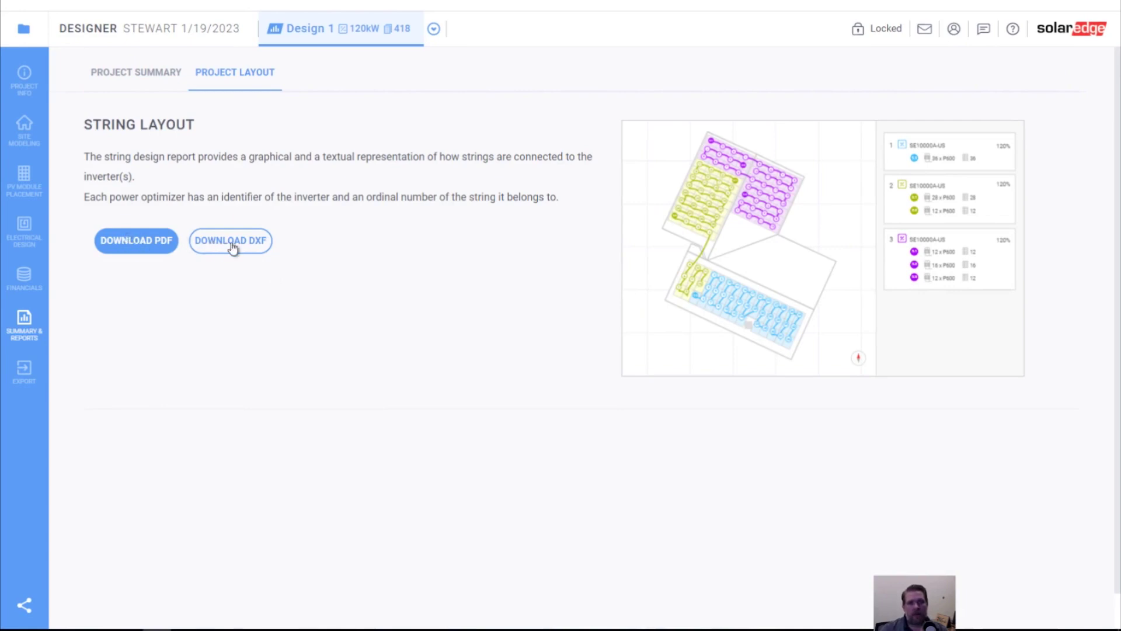
{"action": "left_click", "coordinate": [149, 243]}
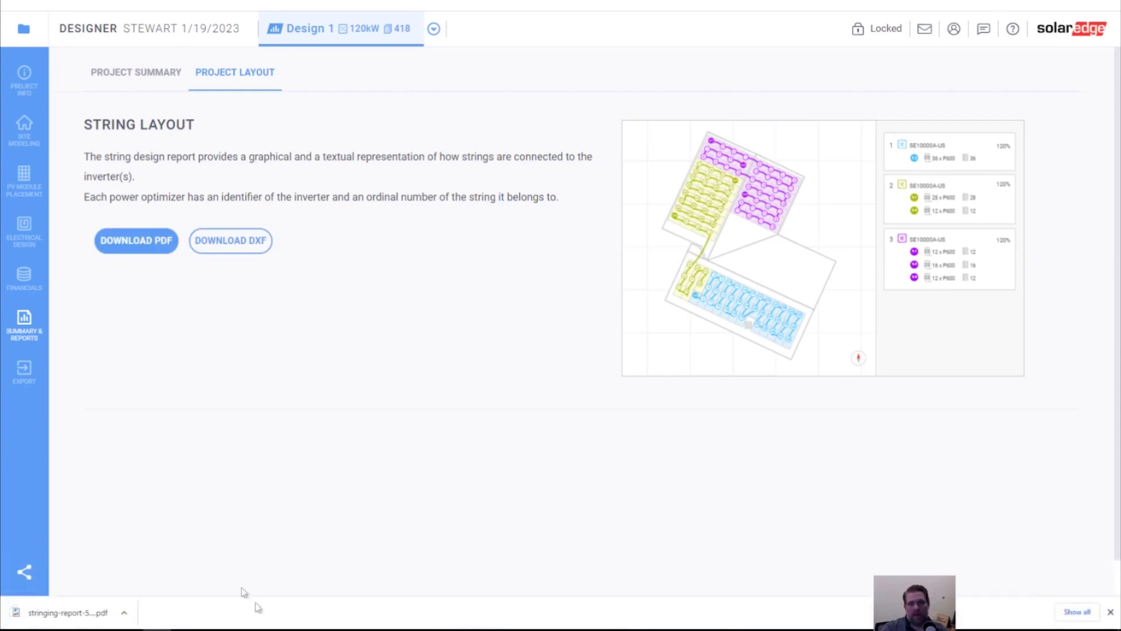
- Open the downloaded stringing-report PDF and scroll through the string routing across the roof array
{"action": "left_click", "coordinate": [62, 615]}
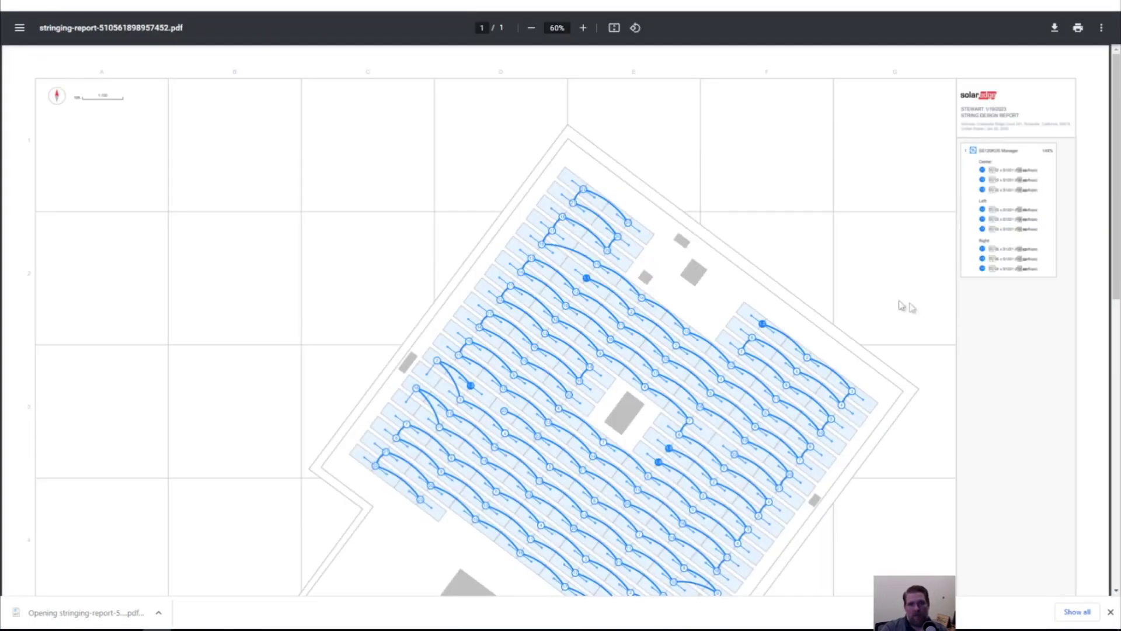
{"action": "scroll", "coordinate": [680, 328], "scroll_direction": "down", "scroll_amount": 10}
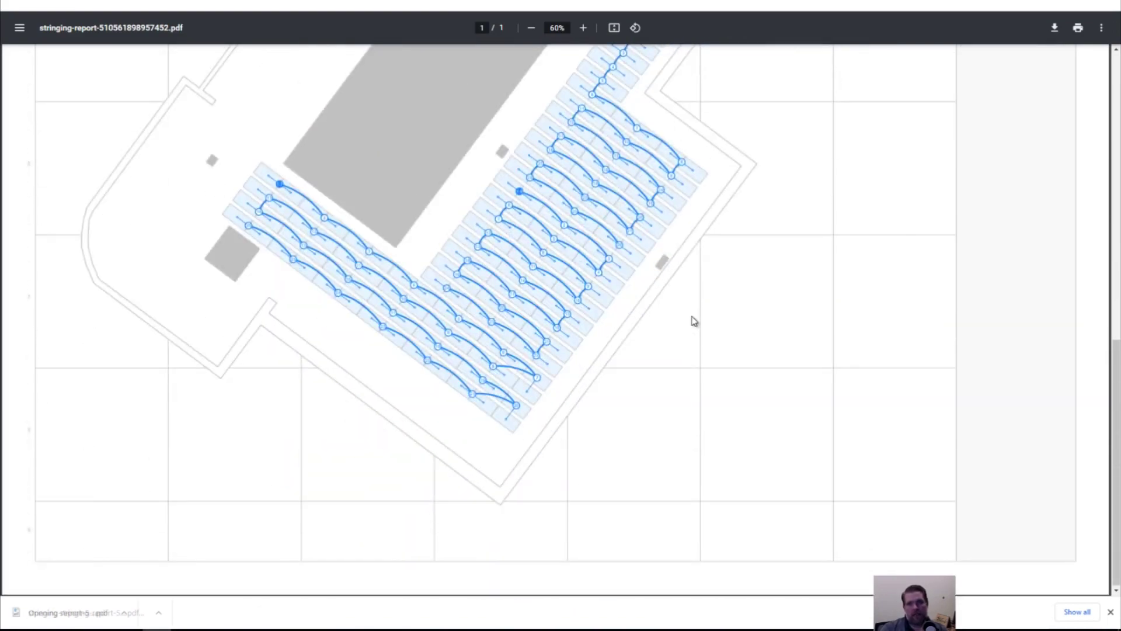
{"action": "scroll", "coordinate": [694, 319], "scroll_direction": "up", "scroll_amount": 5}
{"action": "scroll", "coordinate": [694, 320], "scroll_direction": "up", "scroll_amount": 6}
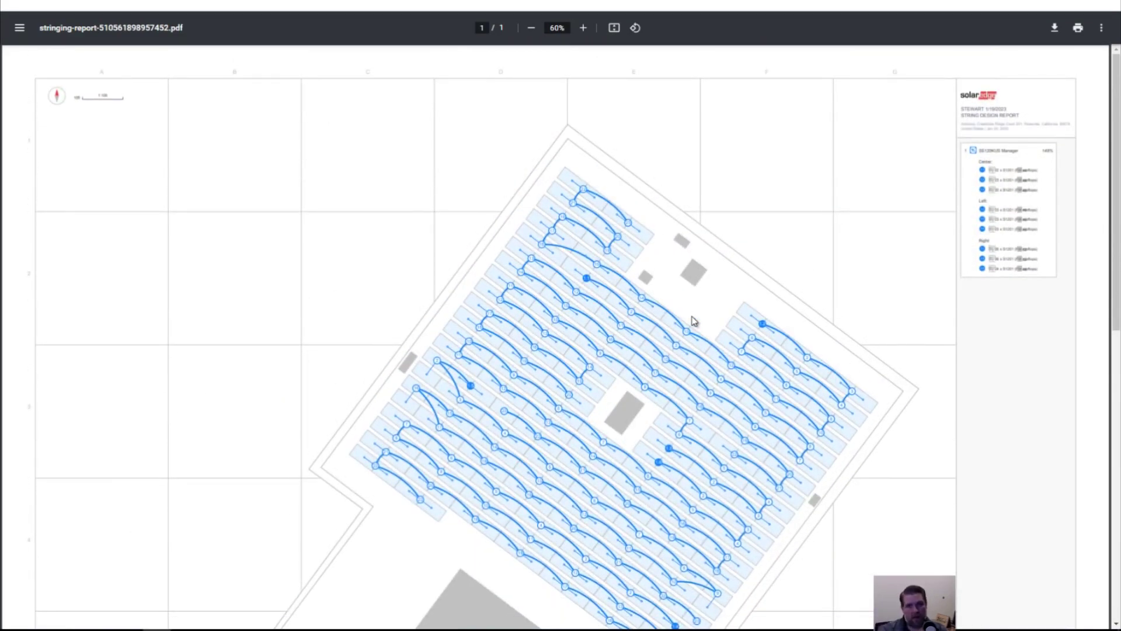
{"action": "scroll", "coordinate": [694, 321], "scroll_direction": "down", "scroll_amount": 6}
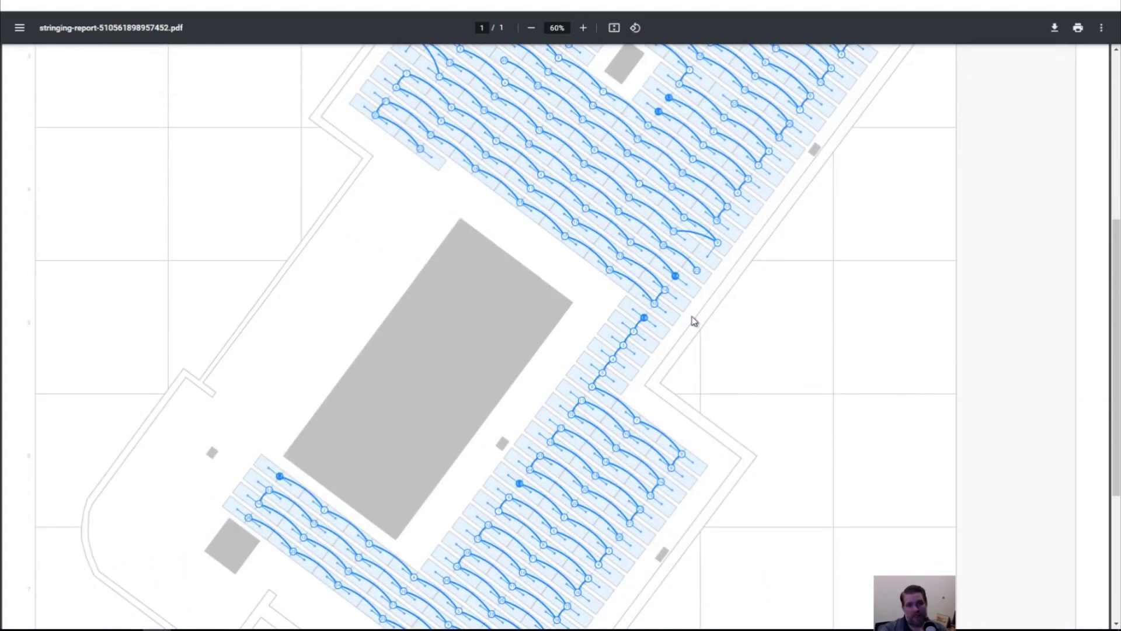
{"action": "scroll", "coordinate": [693, 320], "scroll_direction": "down", "scroll_amount": 5}
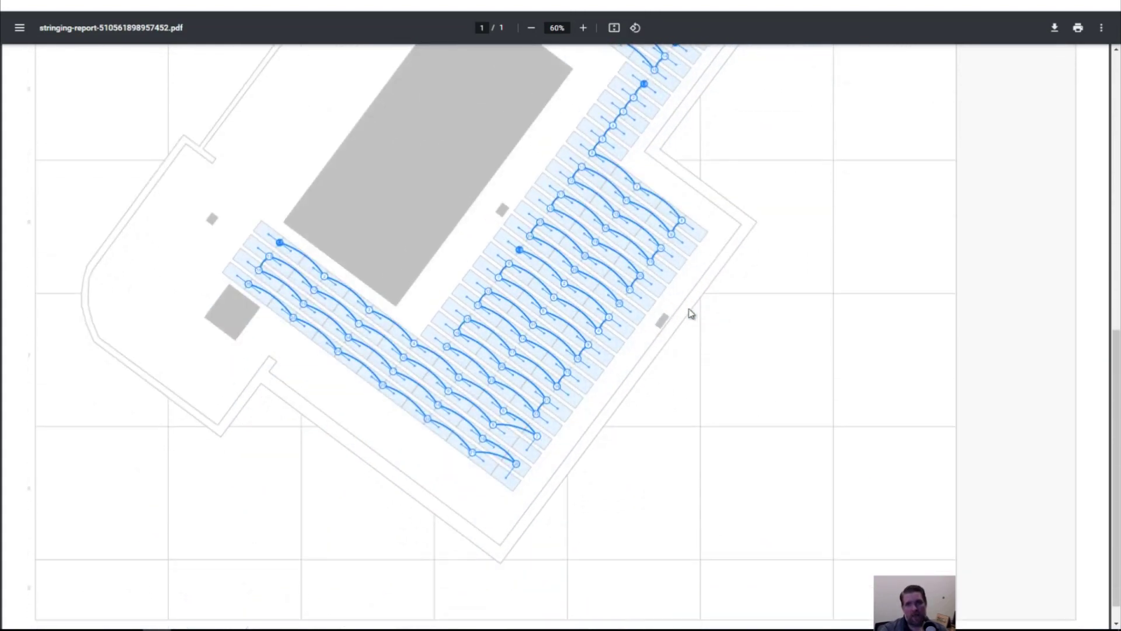
{"action": "scroll", "coordinate": [701, 264], "scroll_direction": "up", "scroll_amount": 7}
{"action": "scroll", "coordinate": [701, 266], "scroll_direction": "up", "scroll_amount": 5}
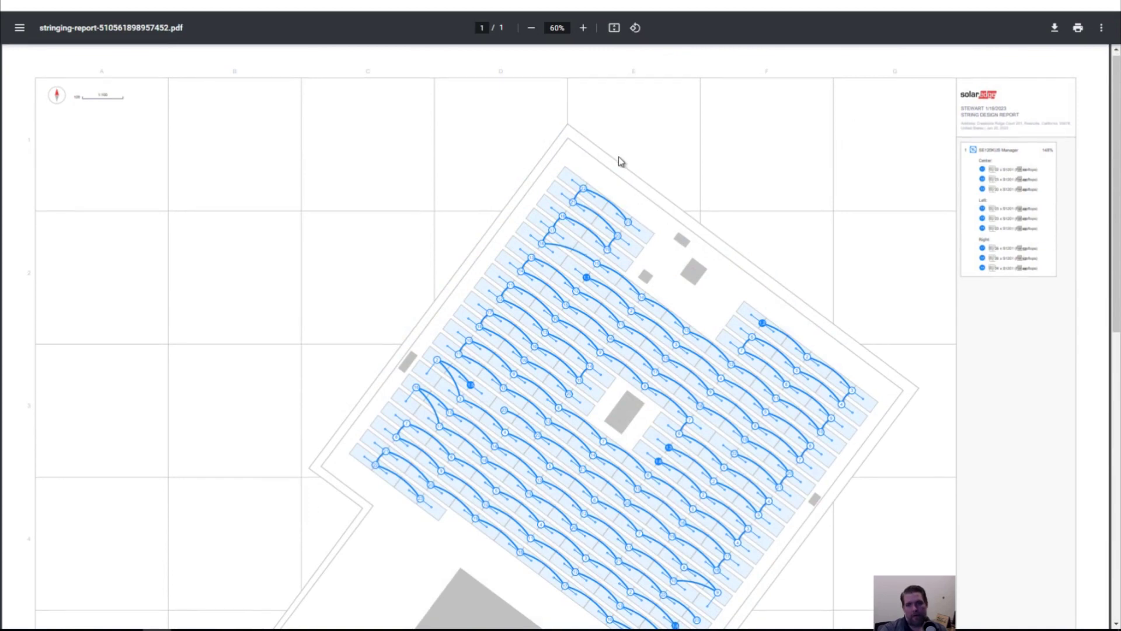
{"action": "scroll", "coordinate": [620, 159], "scroll_direction": "down", "scroll_amount": 5}
{"action": "scroll", "coordinate": [671, 325], "scroll_direction": "down", "scroll_amount": 2}
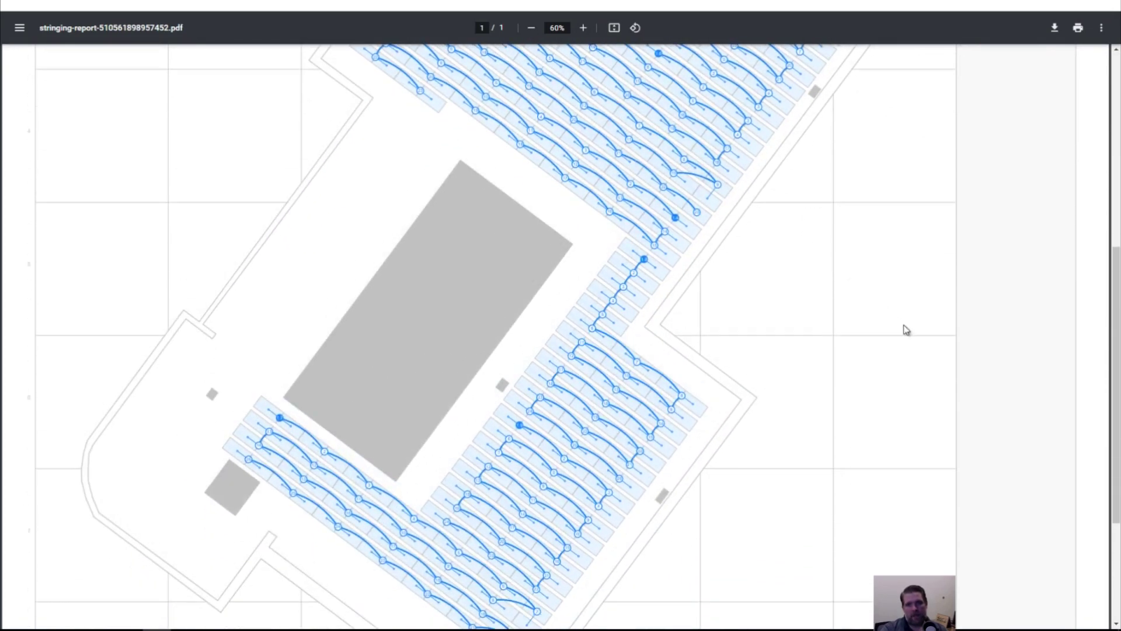
{"action": "scroll", "coordinate": [907, 325], "scroll_direction": "down", "scroll_amount": 3}
{"action": "scroll", "coordinate": [886, 293], "scroll_direction": "up", "scroll_amount": 5}
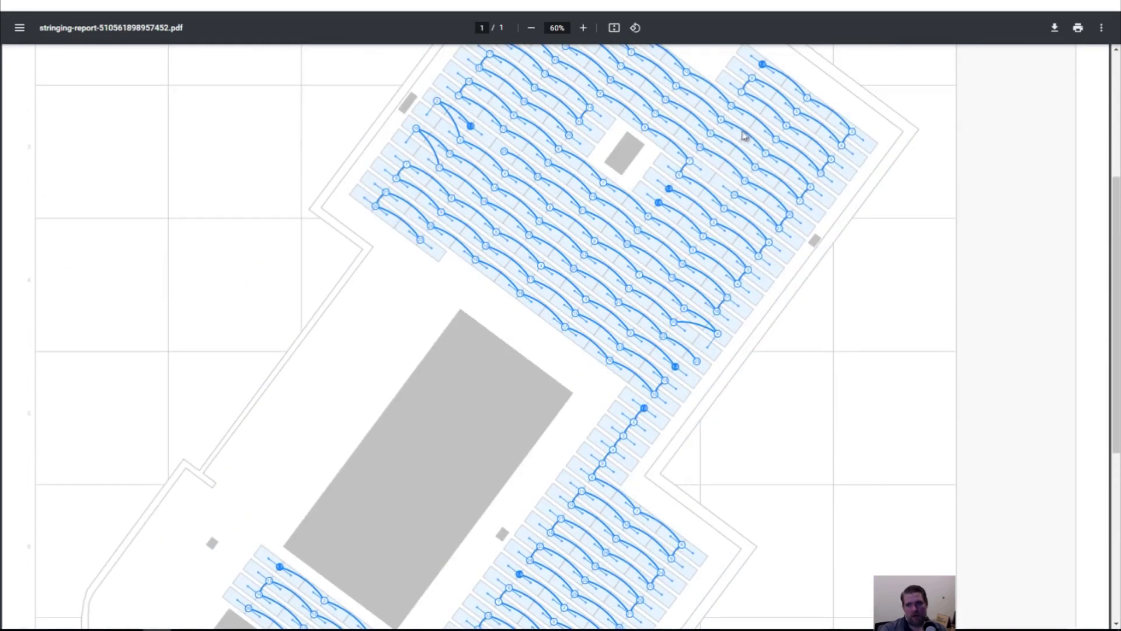
{"action": "scroll", "coordinate": [759, 222], "scroll_direction": "up", "scroll_amount": 3}
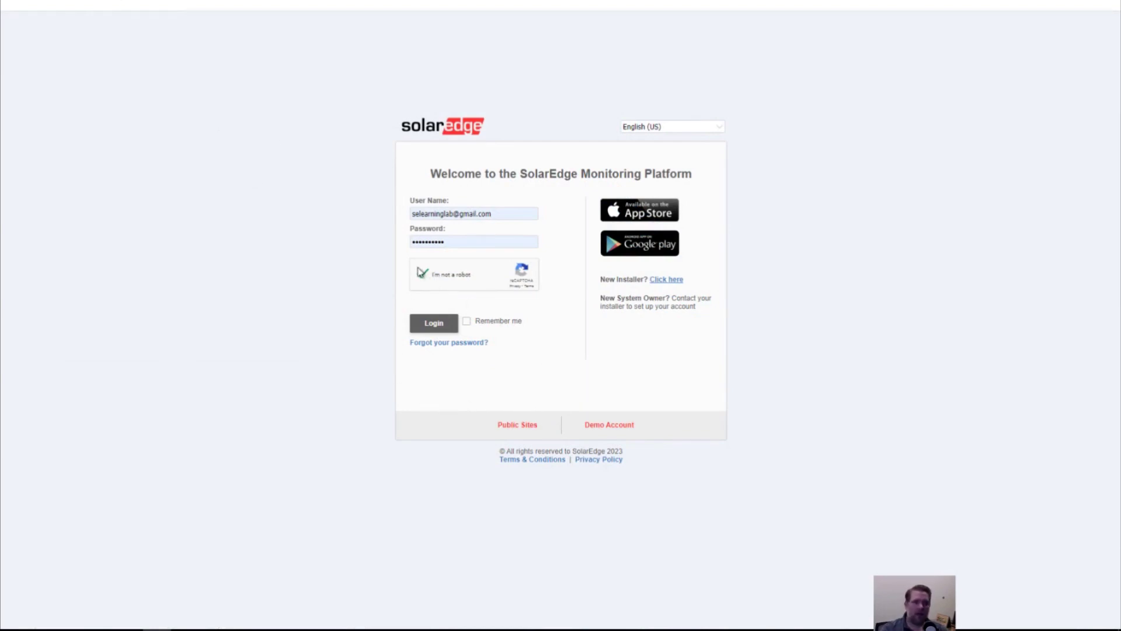
- Log in to the Monitoring Platform and open the Stewart 1/19/2023 site dashboard
{"action": "left_click", "coordinate": [433, 329]}
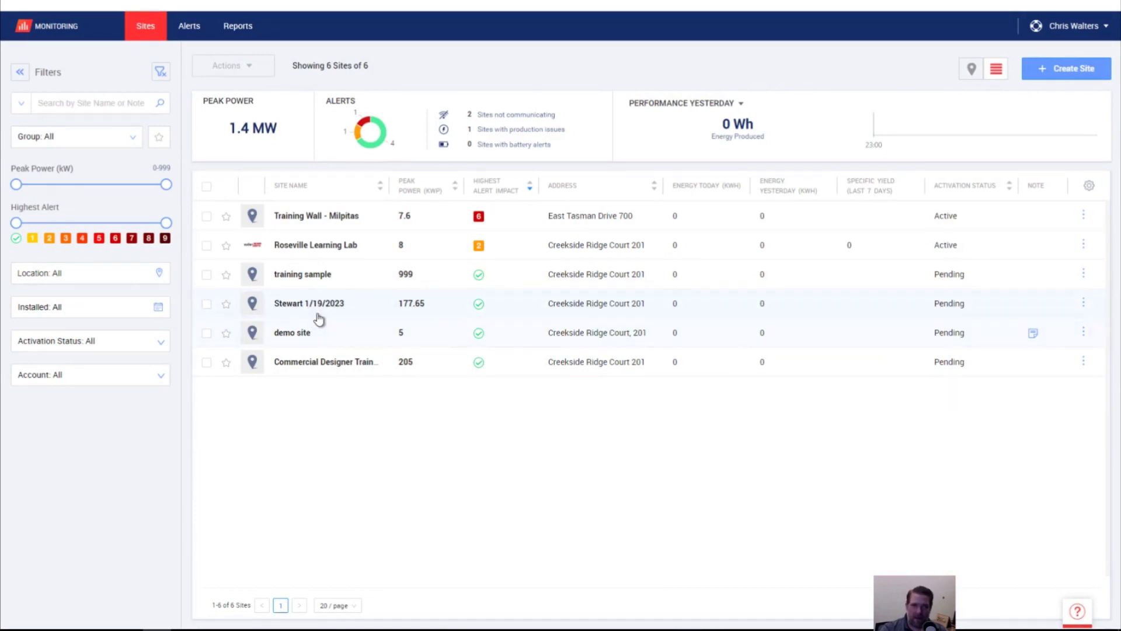
{"action": "left_click", "coordinate": [324, 310]}
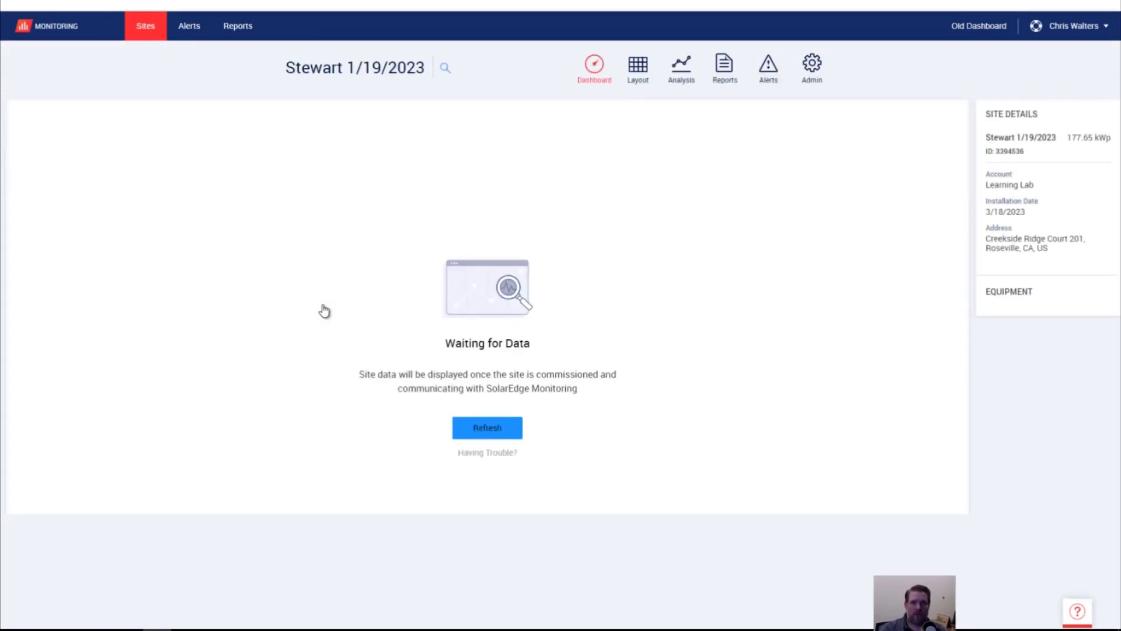
- Open the site's physical layout, tilt the roof view, and switch the editor to Mapping mode
{"action": "left_click", "coordinate": [637, 69]}
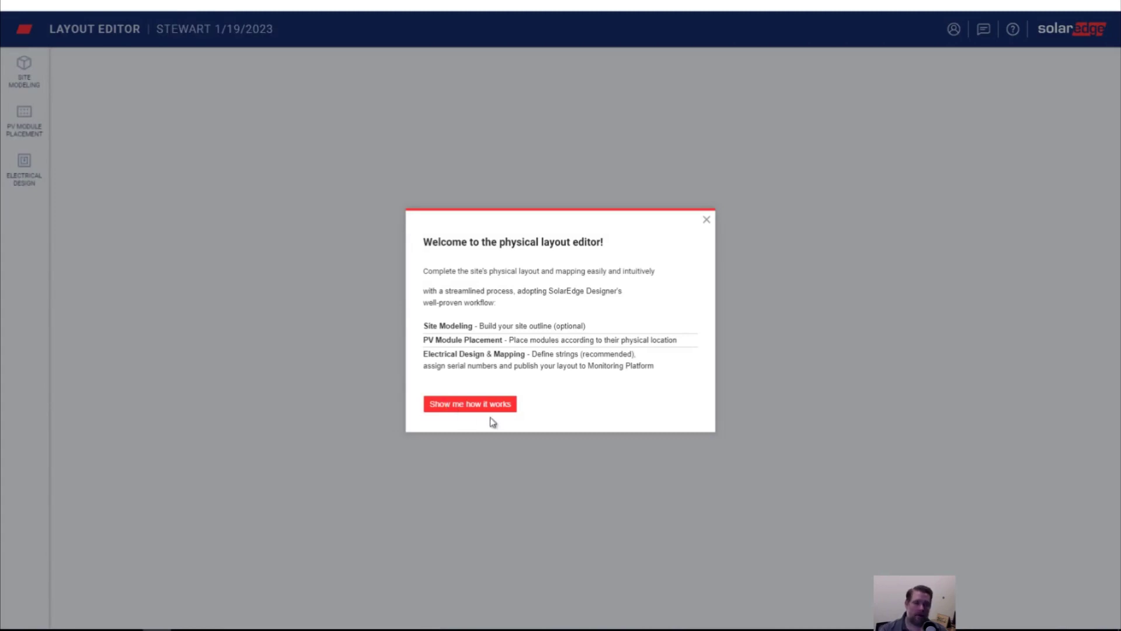
{"action": "left_click", "coordinate": [707, 220]}
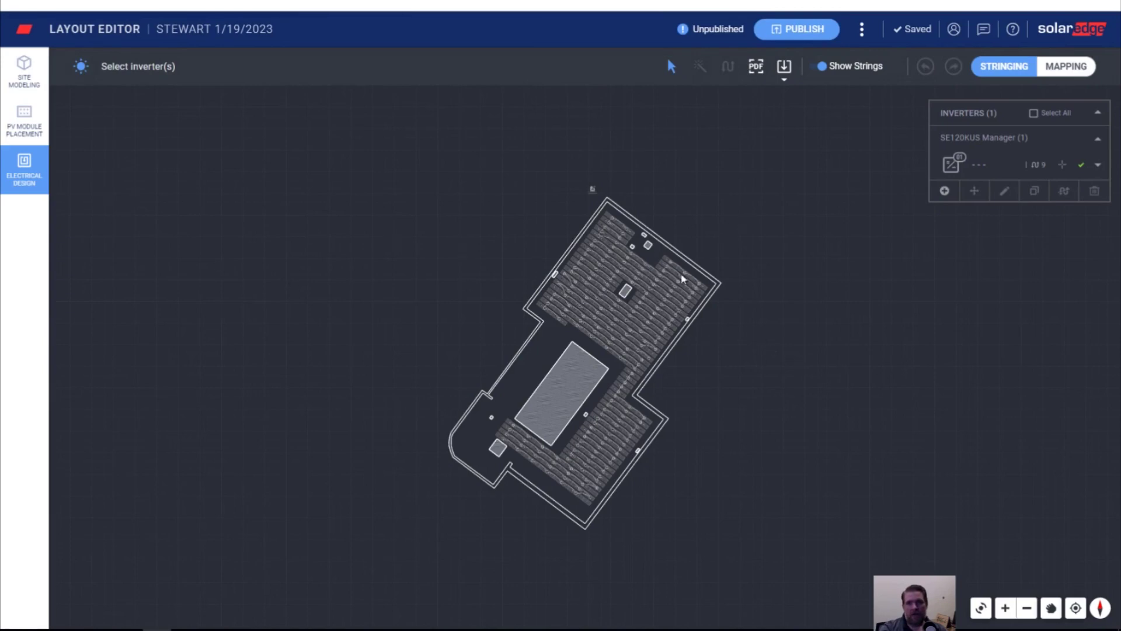
{"action": "scroll", "coordinate": [682, 279], "scroll_direction": "up", "scroll_amount": 5}
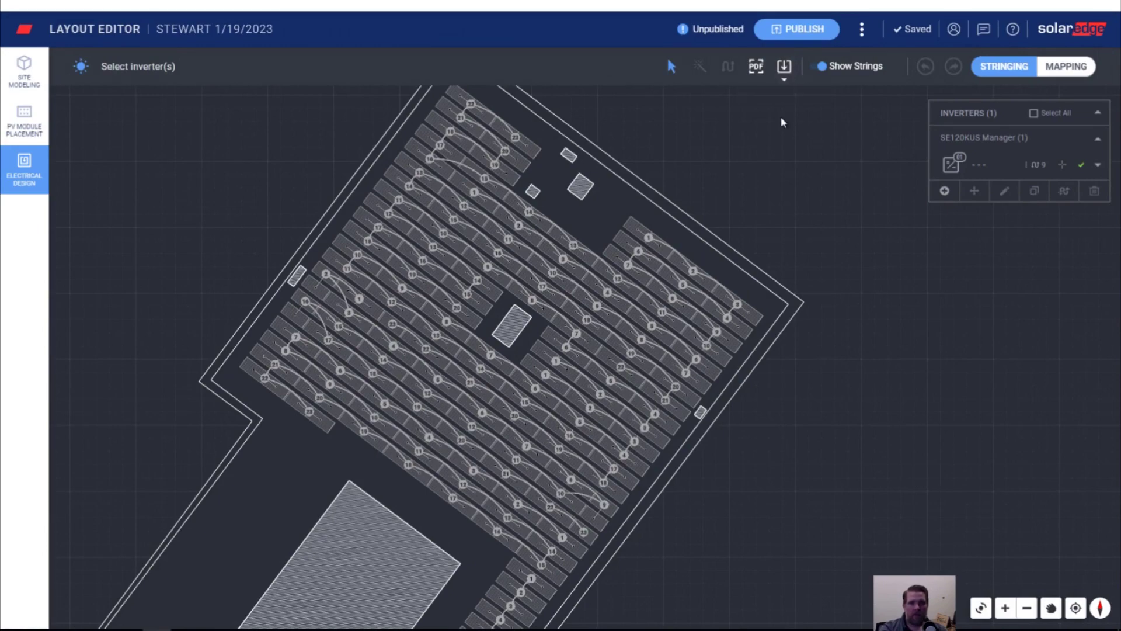
{"action": "right_click_drag", "start_coordinate": [901, 513], "coordinate": [889, 308]}
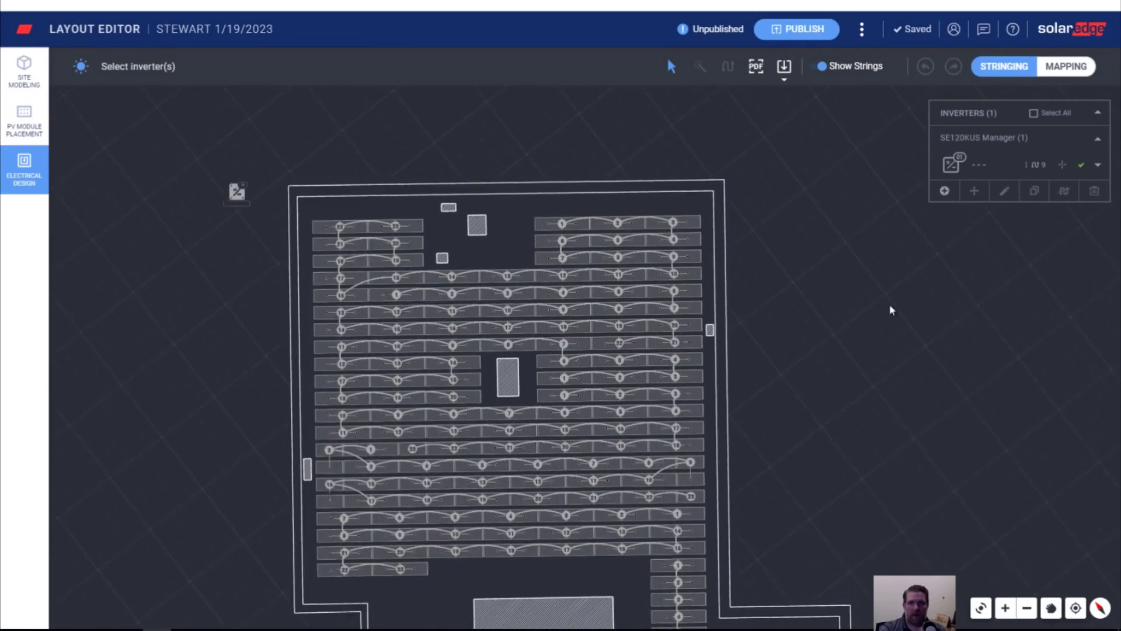
{"action": "left_click", "coordinate": [784, 82]}
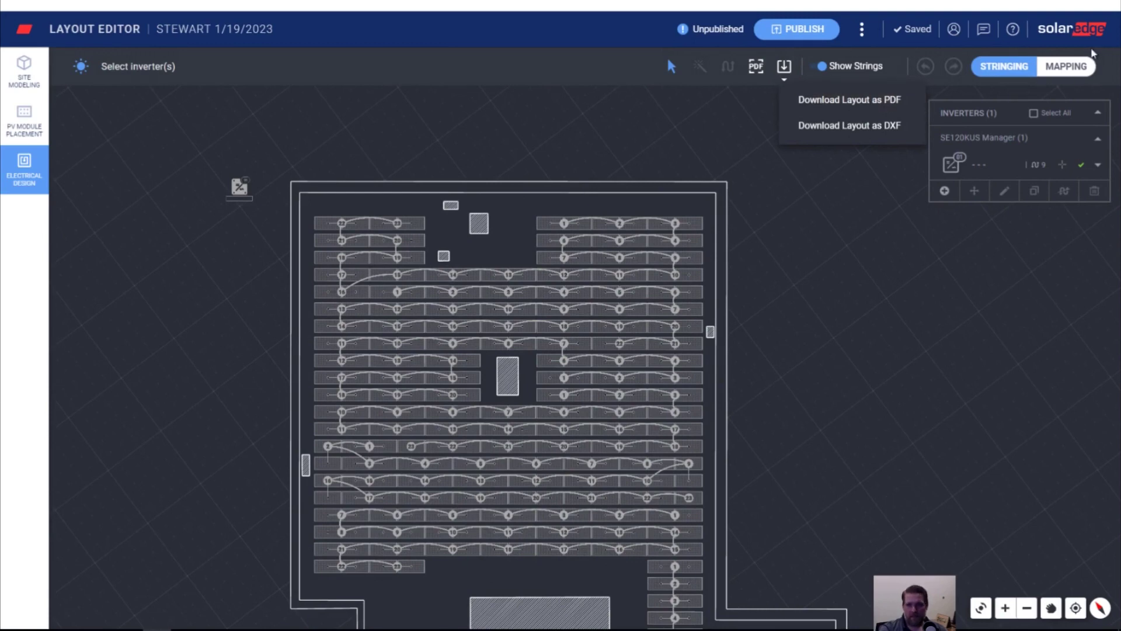
{"action": "left_click", "coordinate": [1072, 71]}
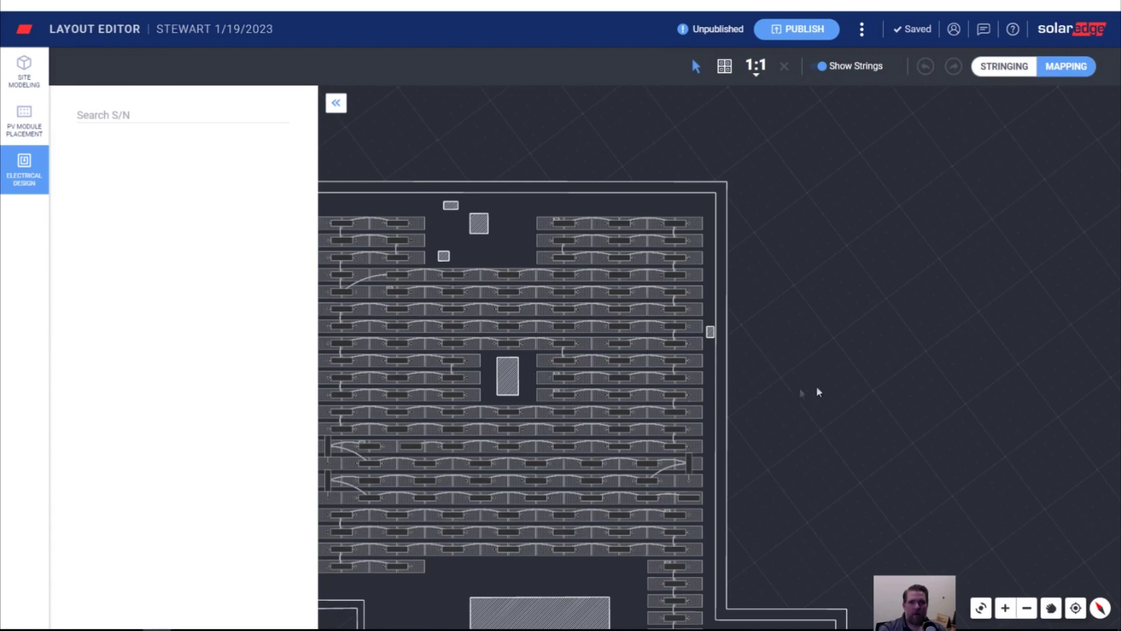
{"action": "left_click_drag", "start_coordinate": [864, 390], "coordinate": [1060, 327]}
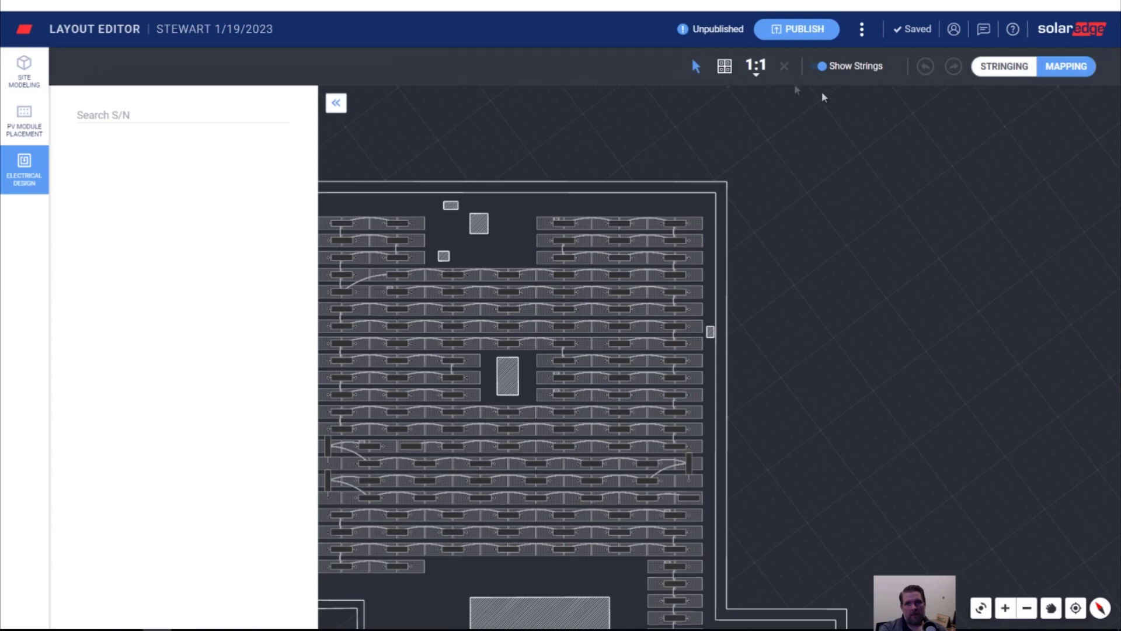
{"action": "left_click", "coordinate": [728, 68]}
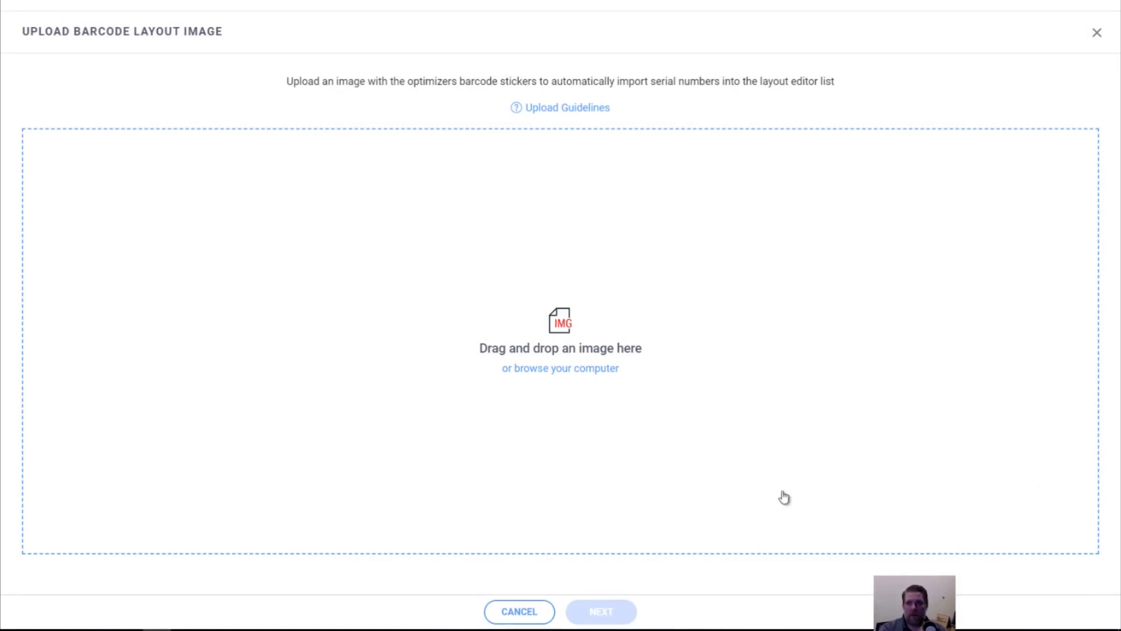
{"action": "left_click", "coordinate": [505, 611]}
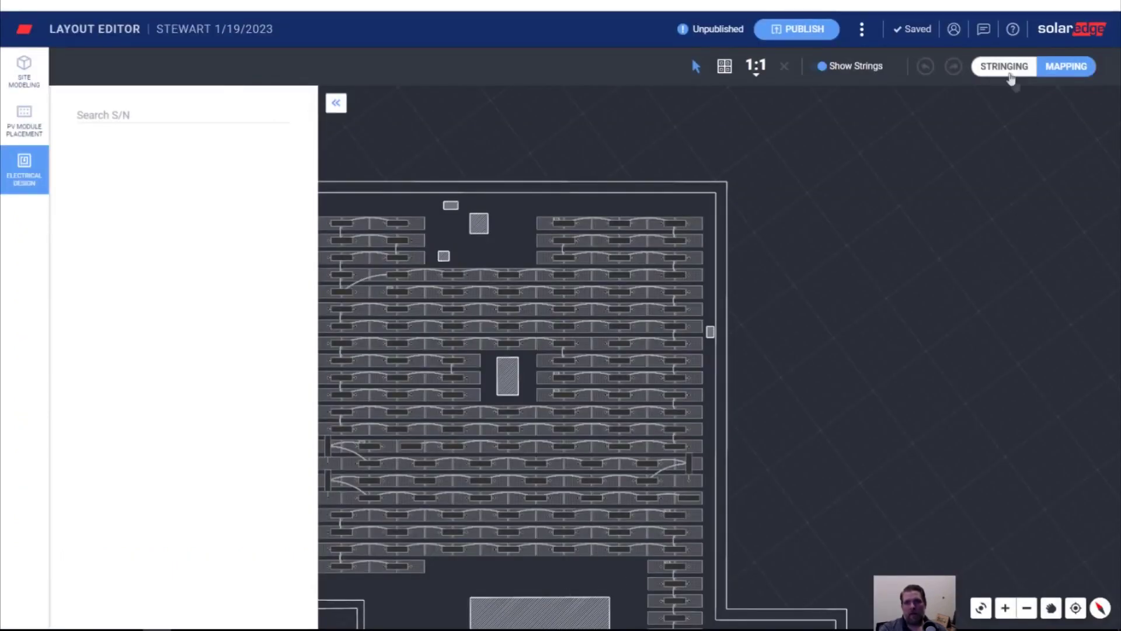
{"action": "left_click", "coordinate": [1013, 66]}
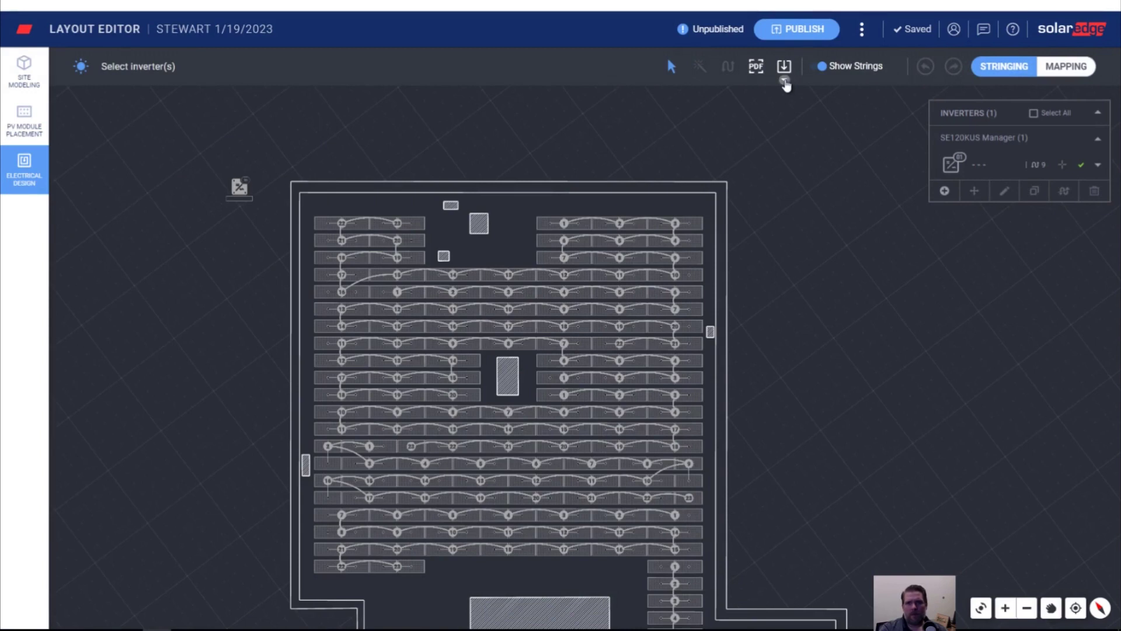
- Save the top-left area of the stringing layout as A3 PDF 'Stewart 1192023-A3.pdf'
{"action": "left_click", "coordinate": [785, 83]}
{"action": "left_click", "coordinate": [763, 71]}
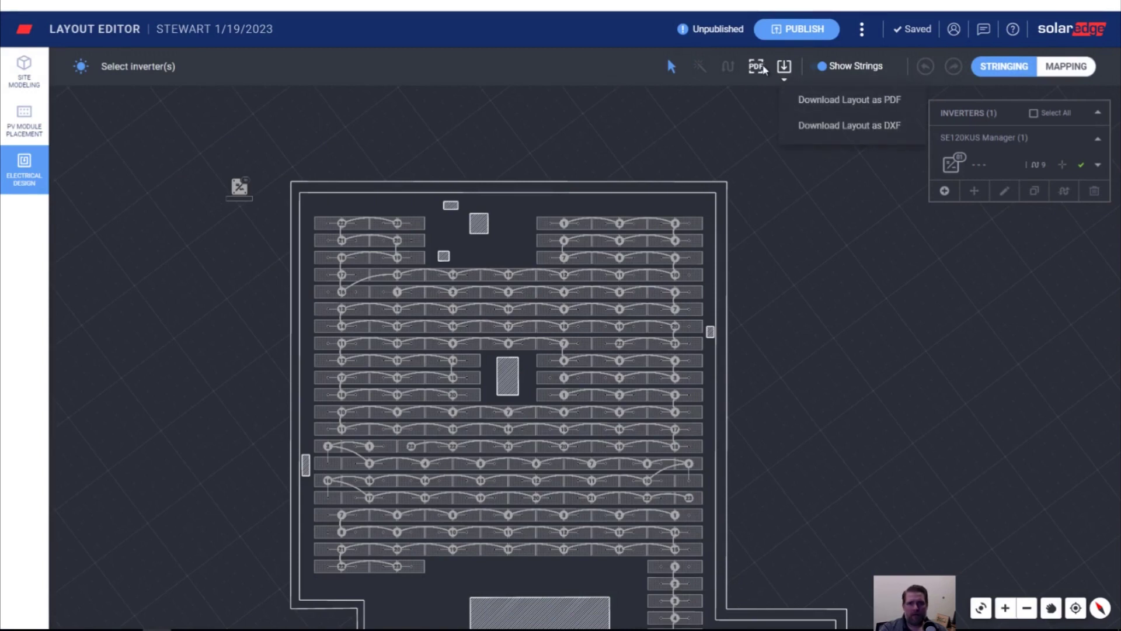
{"action": "left_click", "coordinate": [758, 70]}
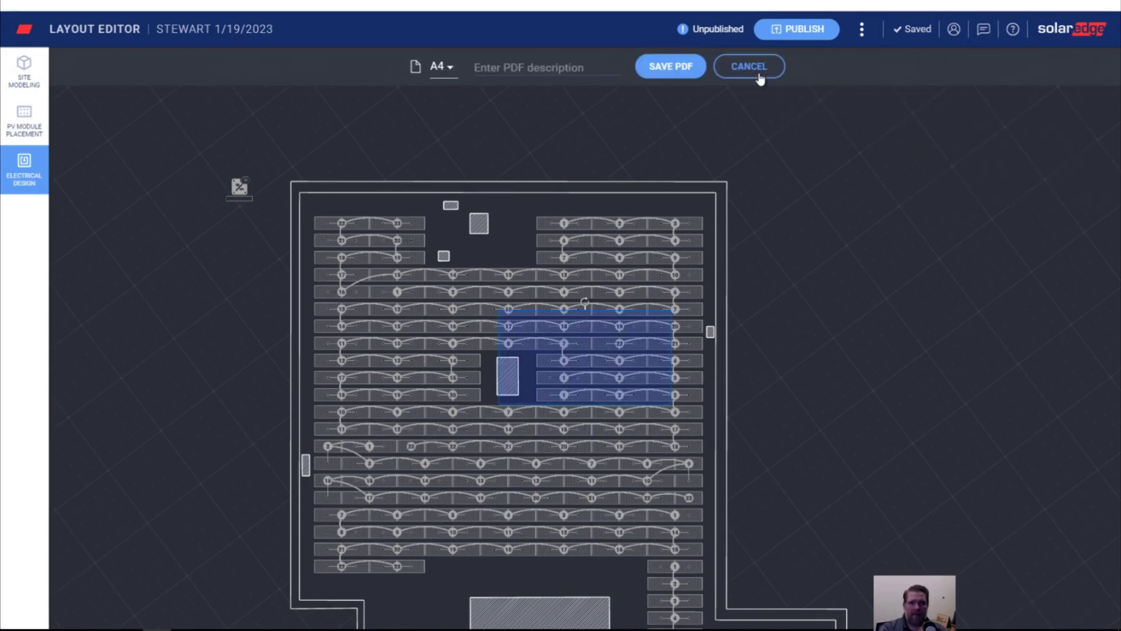
{"action": "left_click", "coordinate": [457, 80]}
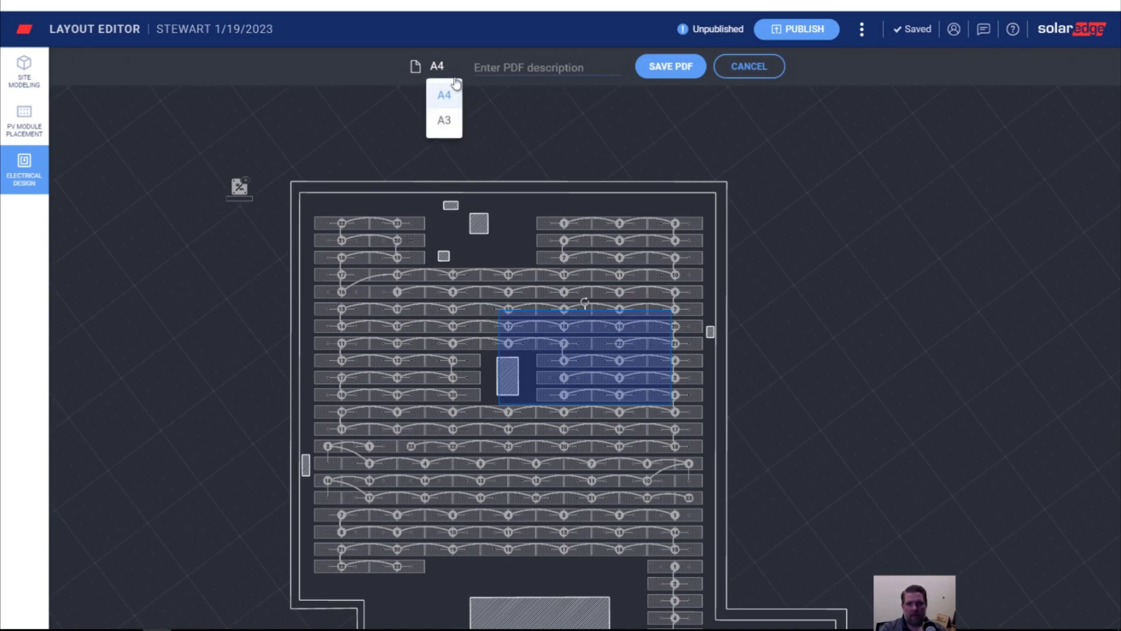
{"action": "left_click", "coordinate": [447, 120]}
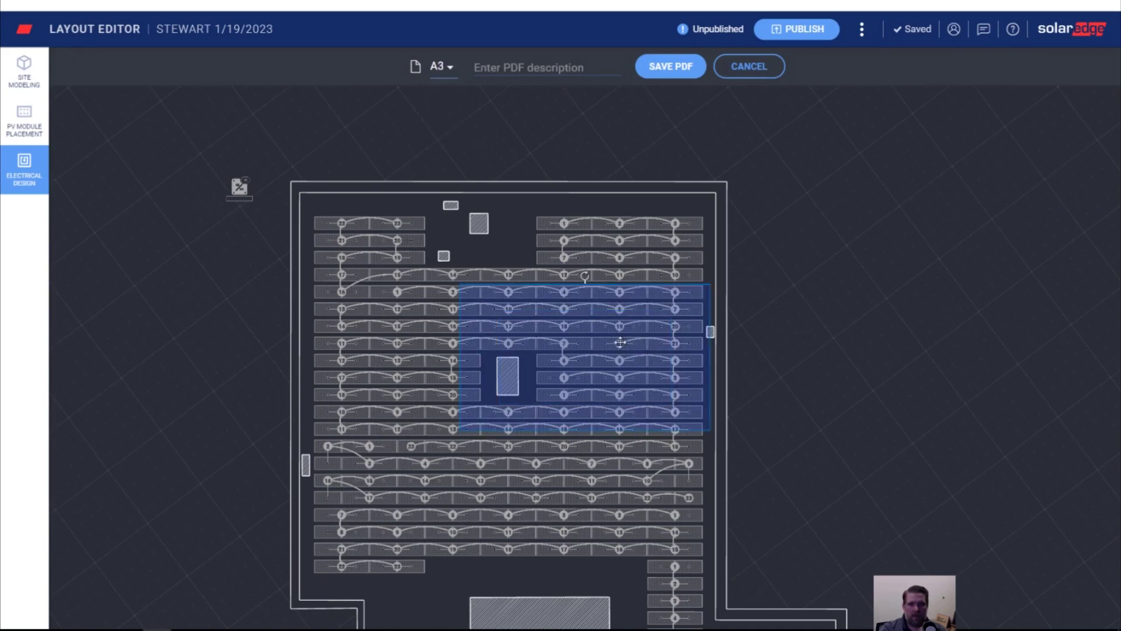
{"action": "left_click_drag", "start_coordinate": [608, 321], "coordinate": [423, 281]}
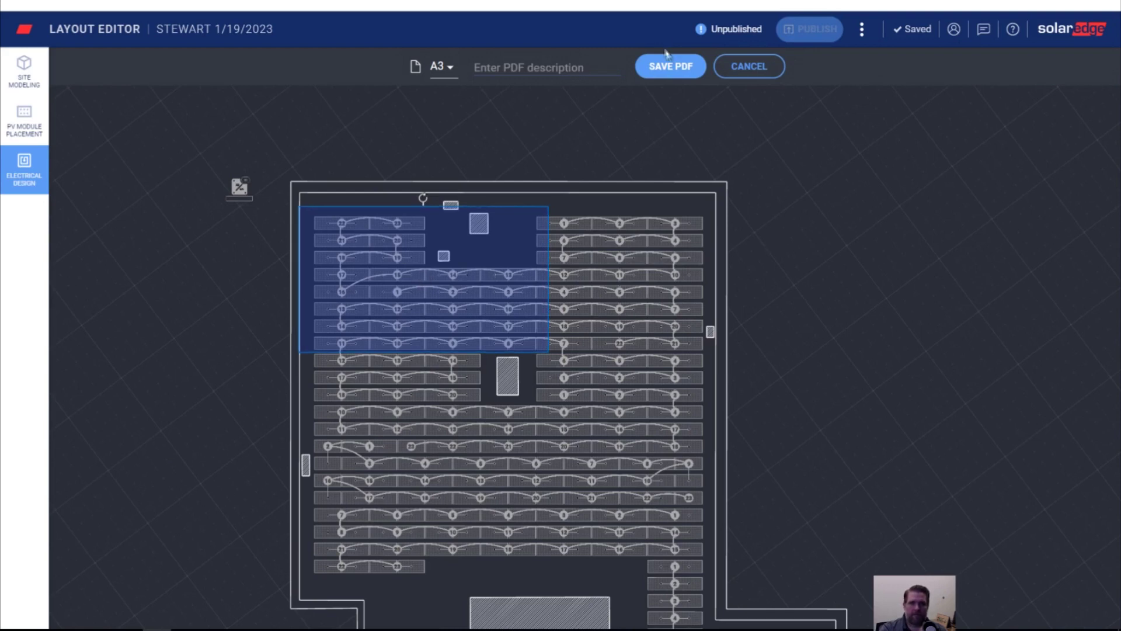
{"action": "left_click", "coordinate": [671, 69]}
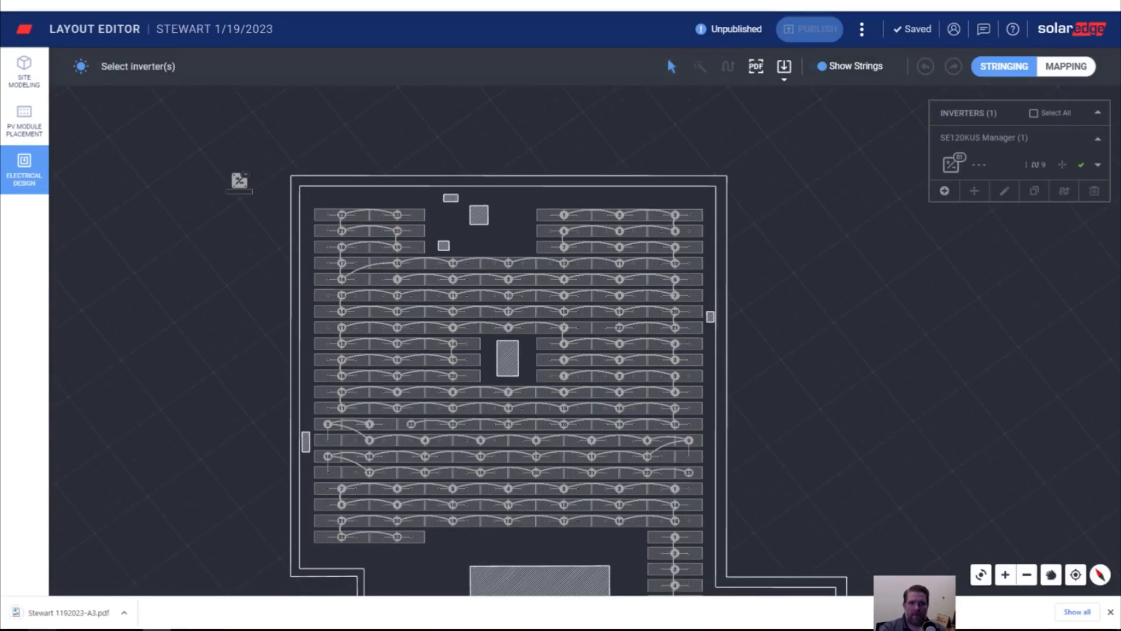
- Open the downloaded A3 layout PDF, scroll through its strings and QR codes, and zoom out twice
{"action": "left_click", "coordinate": [50, 618]}
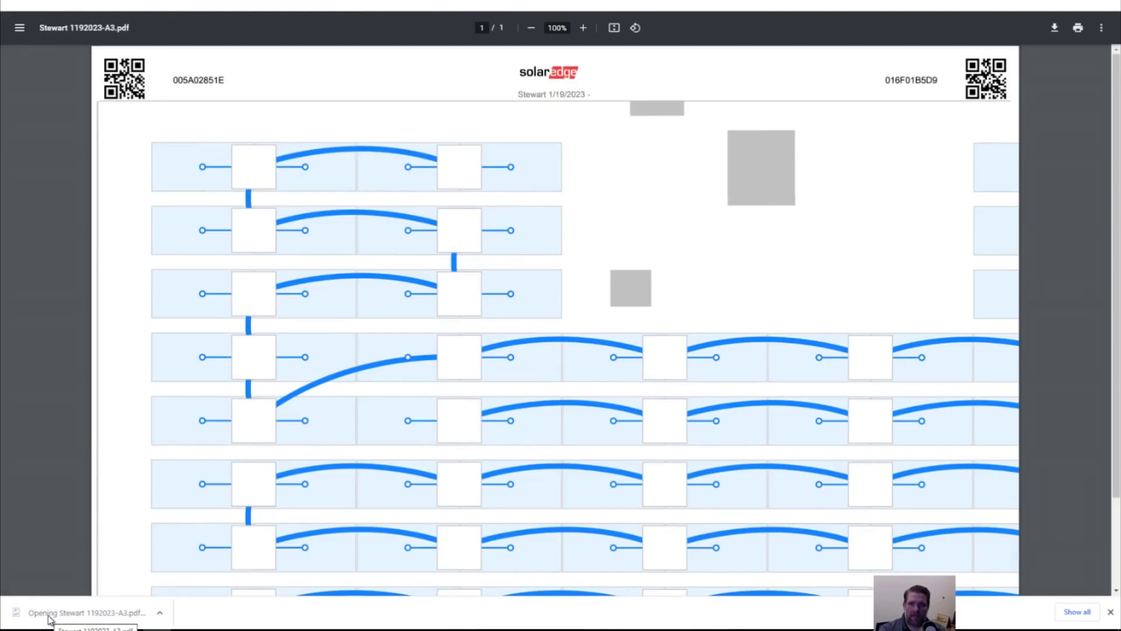
{"action": "scroll", "coordinate": [587, 230], "scroll_direction": "down", "scroll_amount": 2}
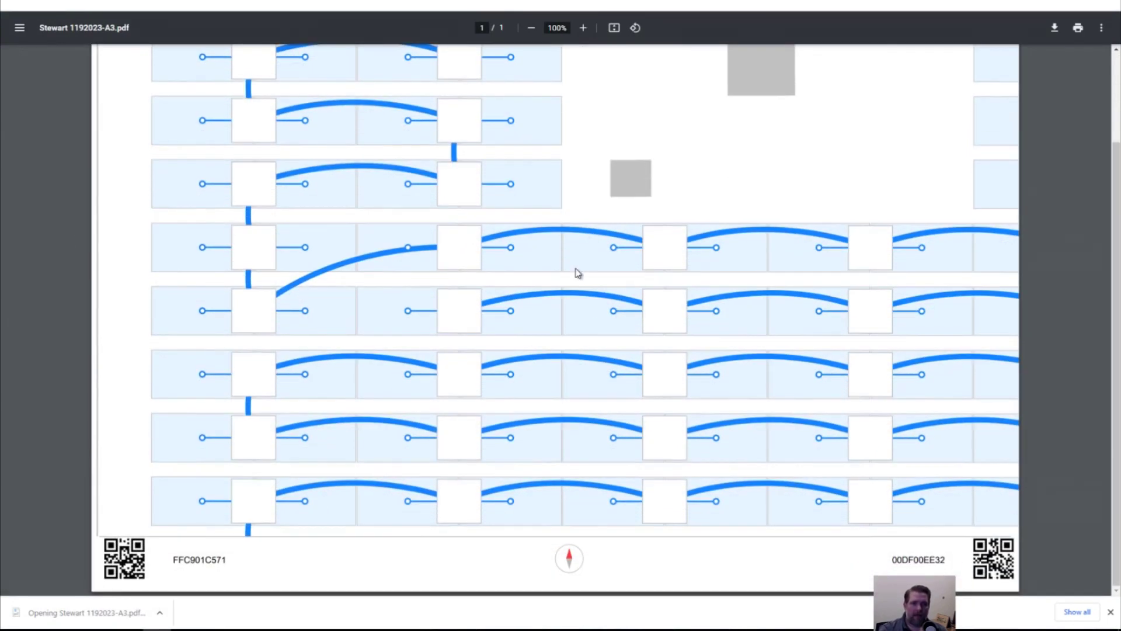
{"action": "scroll", "coordinate": [576, 271], "scroll_direction": "up", "scroll_amount": 2}
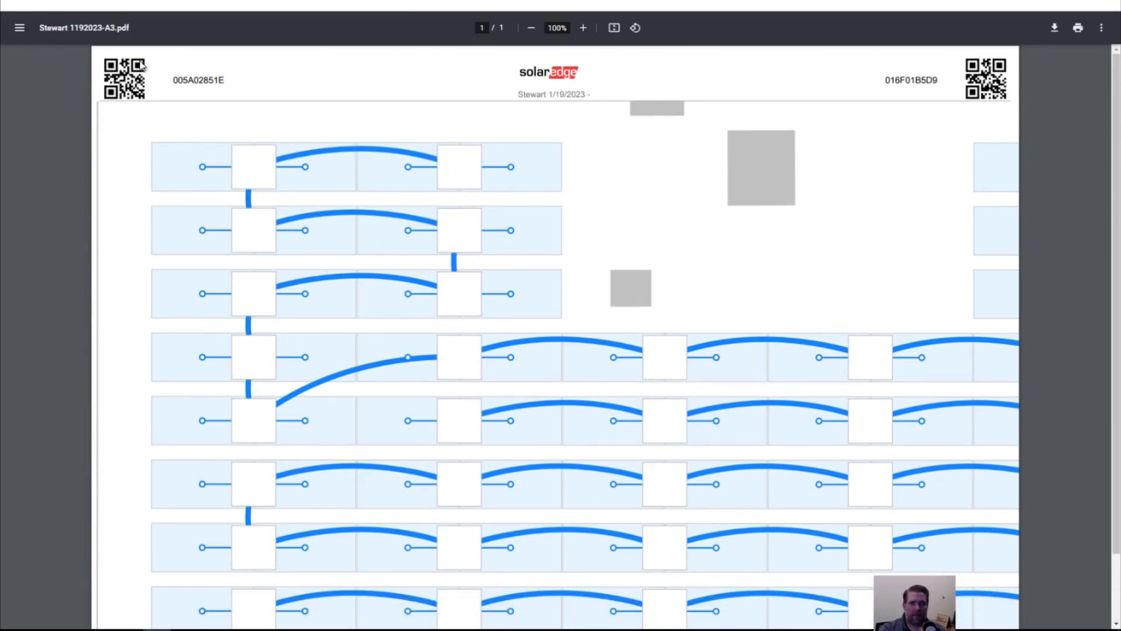
{"action": "scroll", "coordinate": [258, 125], "scroll_direction": "down", "scroll_amount": 3}
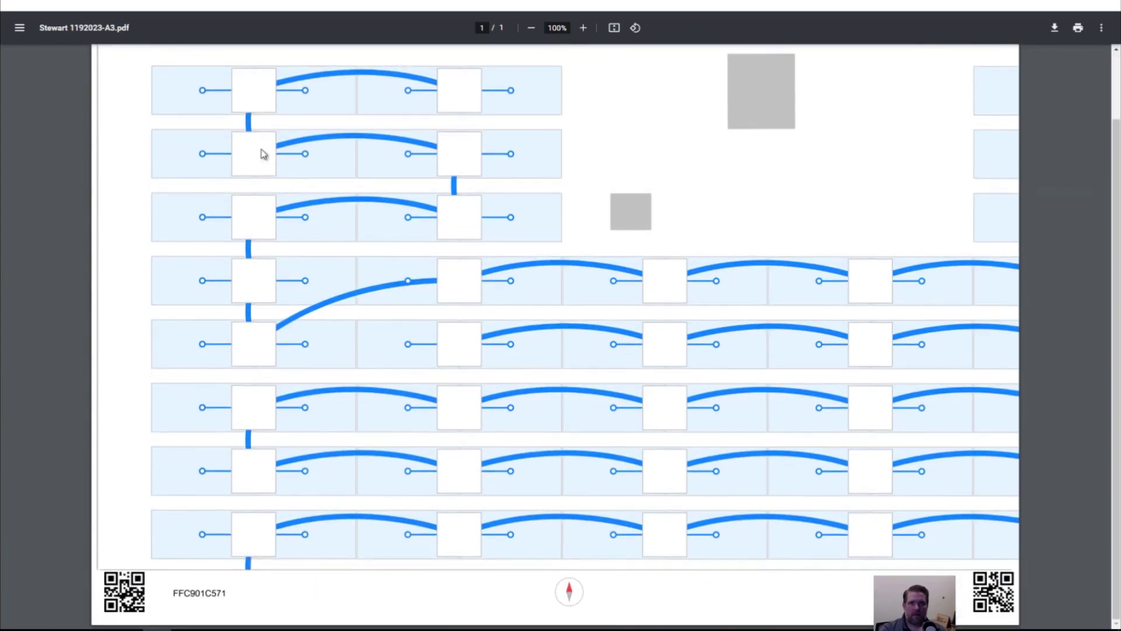
{"action": "scroll", "coordinate": [283, 148], "scroll_direction": "up", "scroll_amount": 3}
{"action": "left_click", "coordinate": [531, 27]}
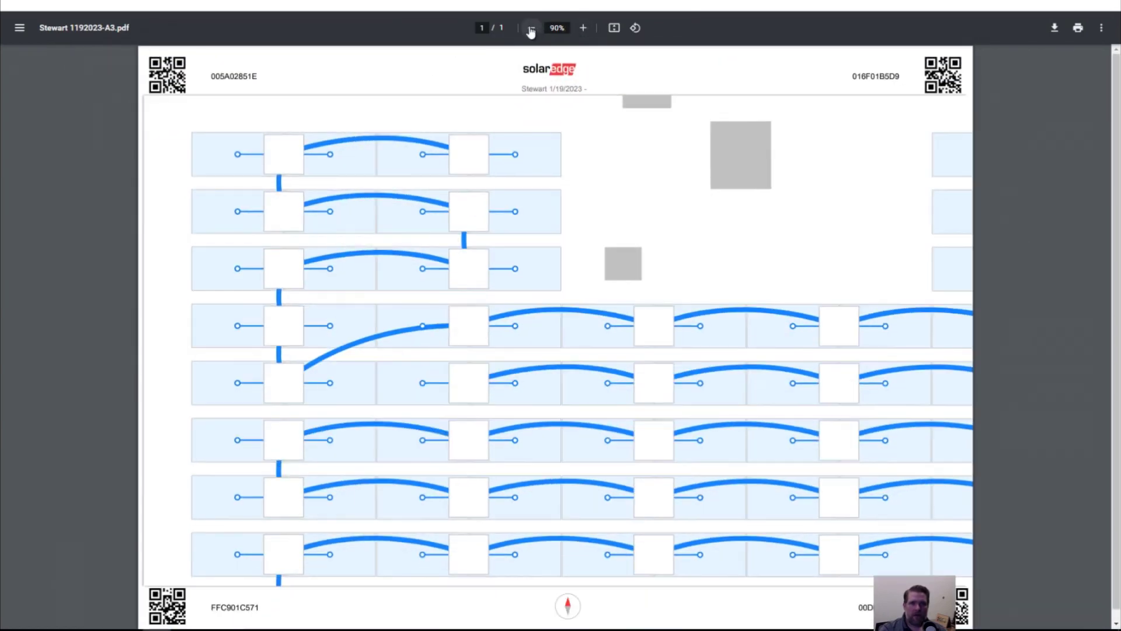
{"action": "left_click", "coordinate": [531, 28]}
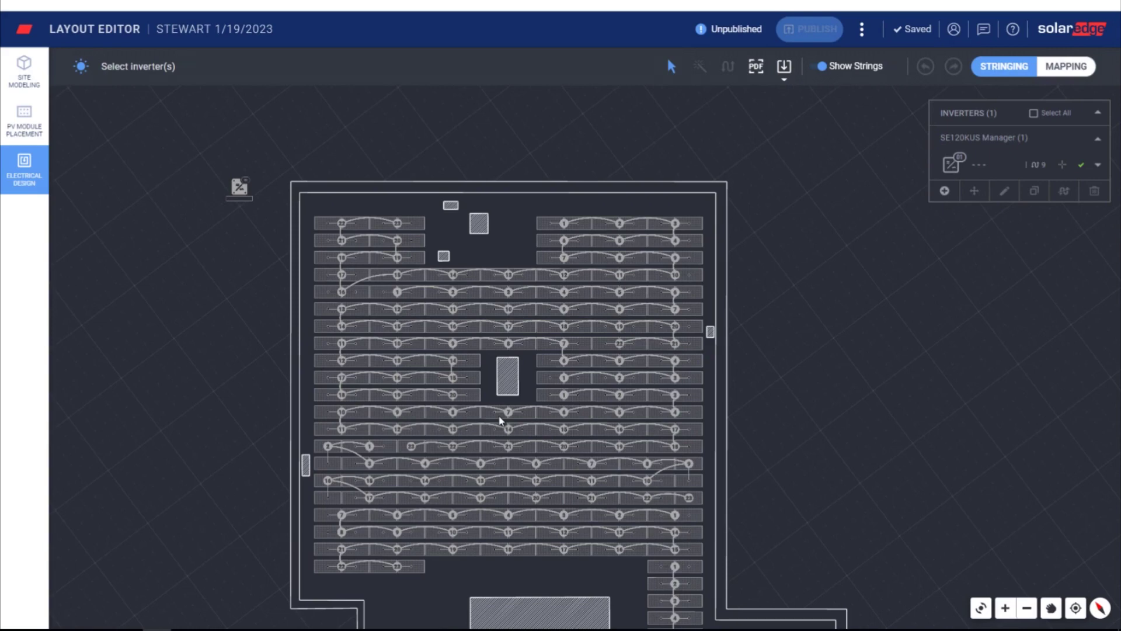
- Zoom out on the layout canvas until the entire Stewart rooftop layout fits the screen
{"action": "scroll", "coordinate": [912, 405], "scroll_direction": "down", "scroll_amount": 5}
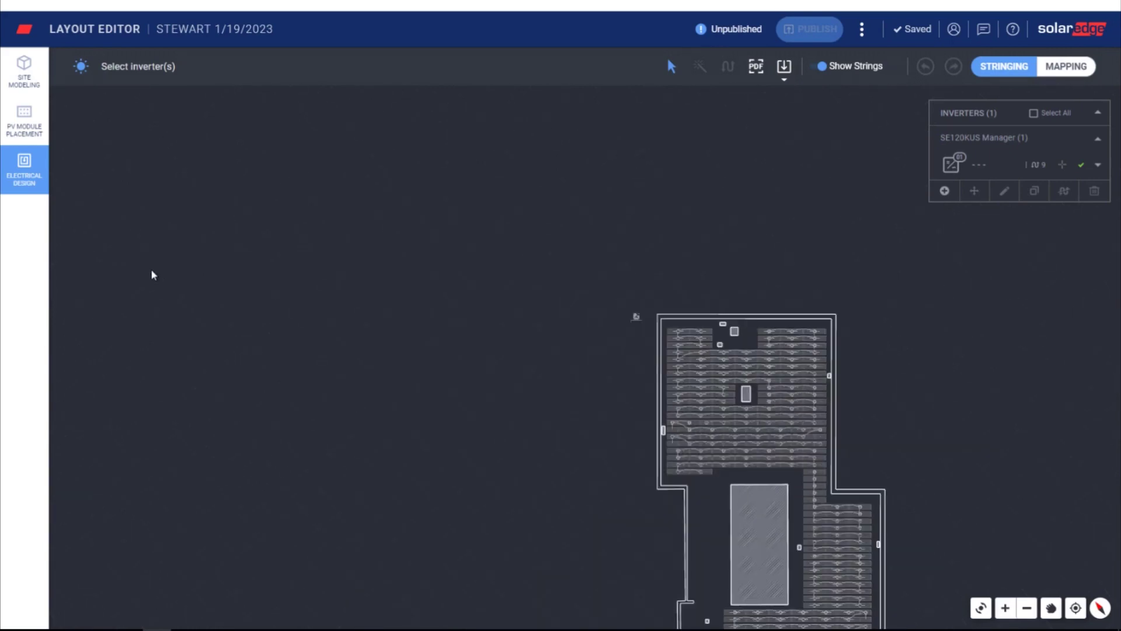
{"action": "scroll", "coordinate": [238, 180], "scroll_direction": "down", "scroll_amount": 3}
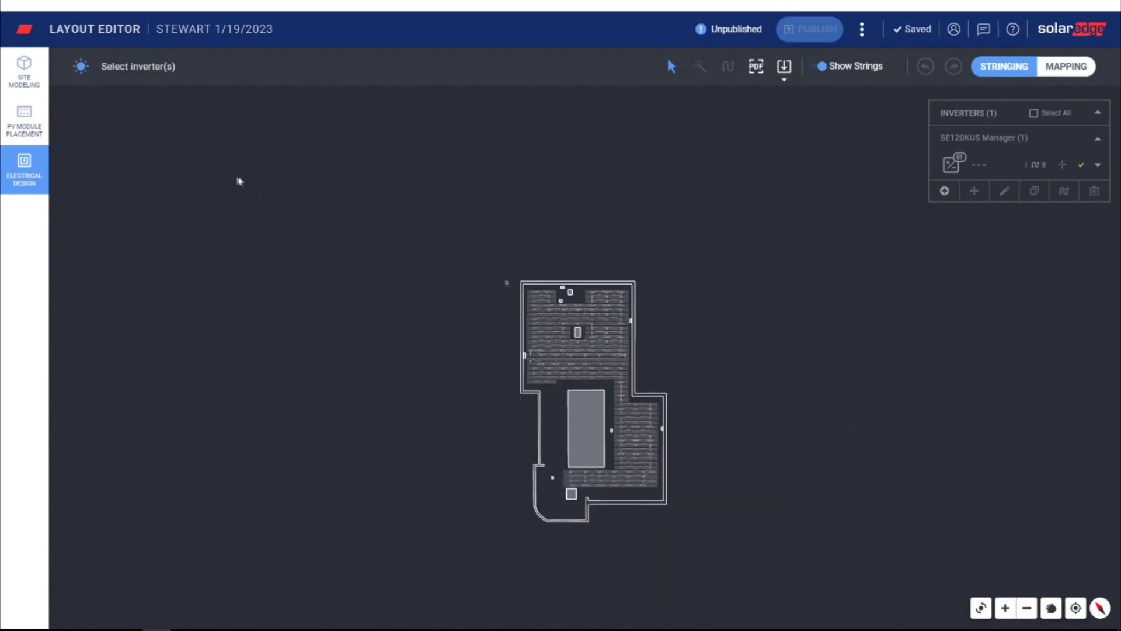
{"action": "scroll", "coordinate": [466, 356], "scroll_direction": "up", "scroll_amount": 5}
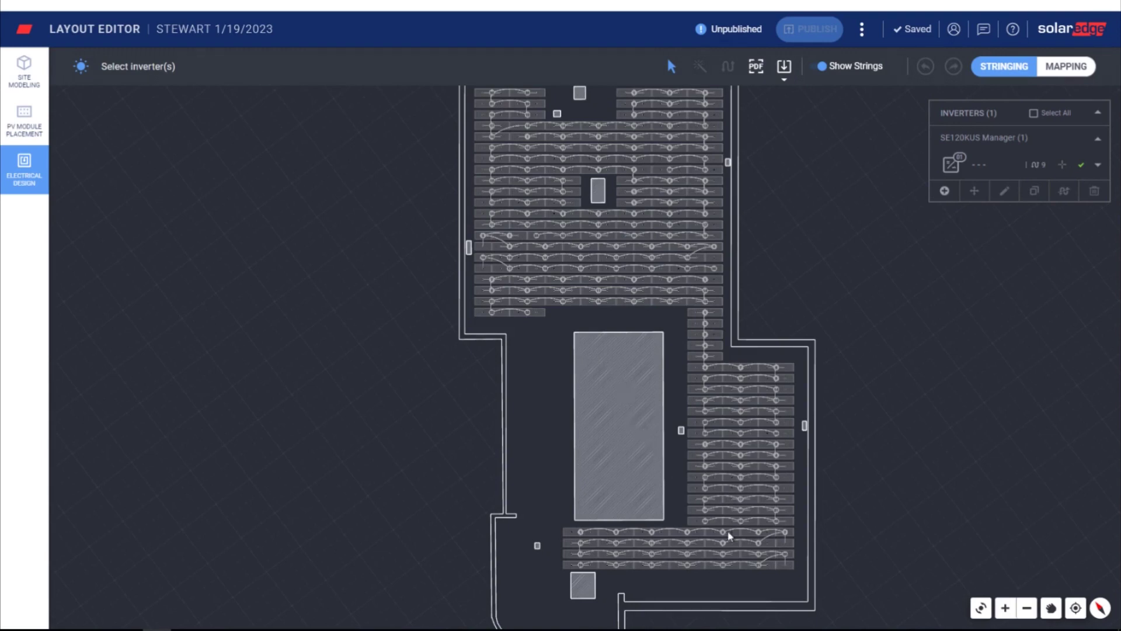
{"action": "scroll", "coordinate": [729, 534], "scroll_direction": "down", "scroll_amount": 2}
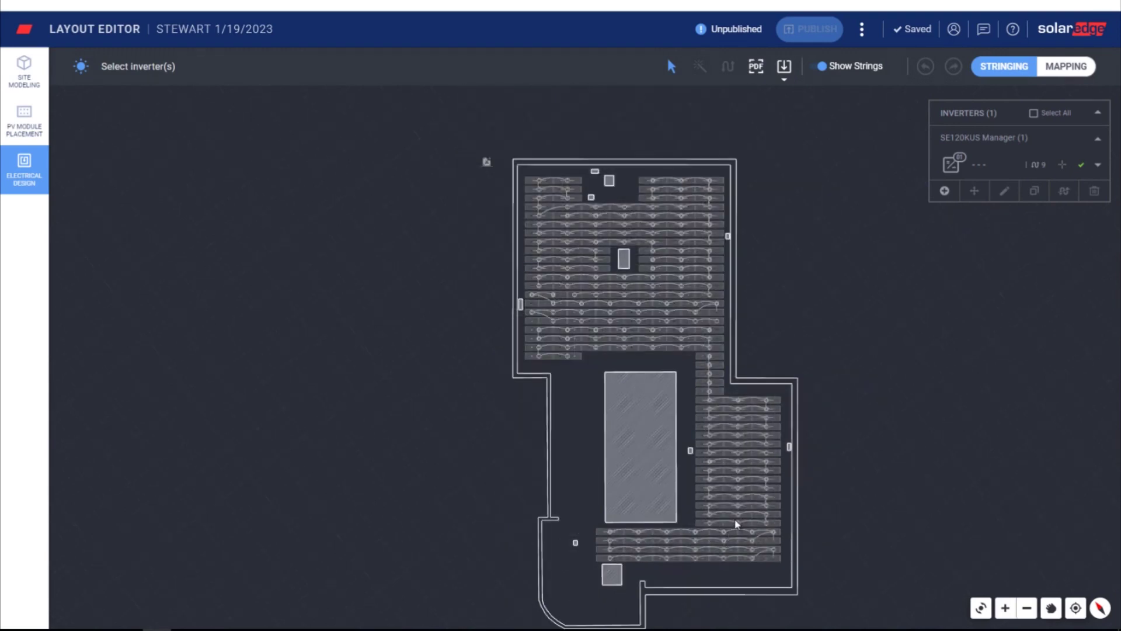